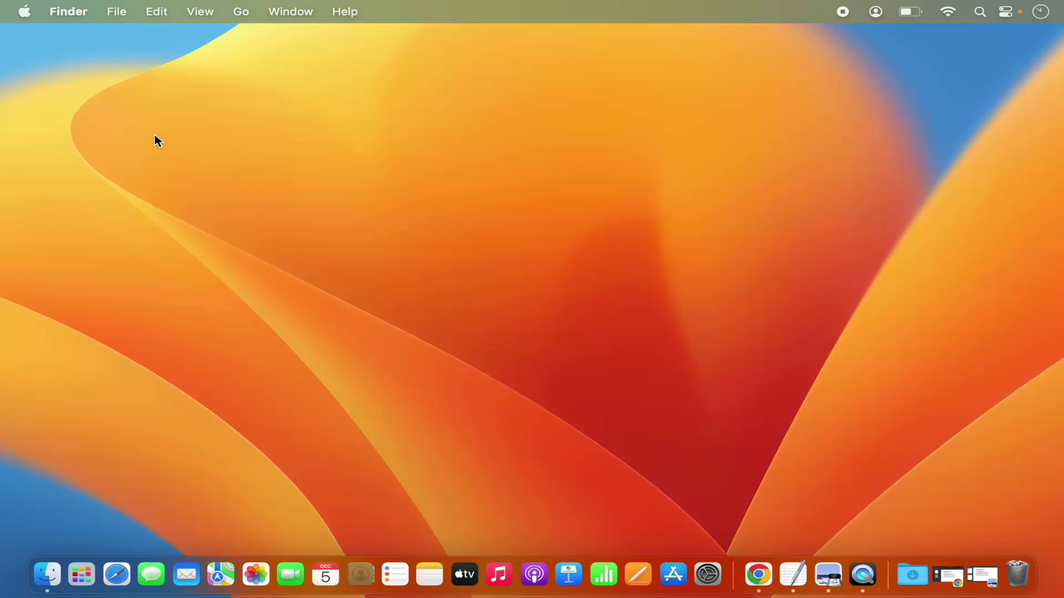
# Open the Apple menu from the empty Finder desktop
pyautogui.click(25, 12)
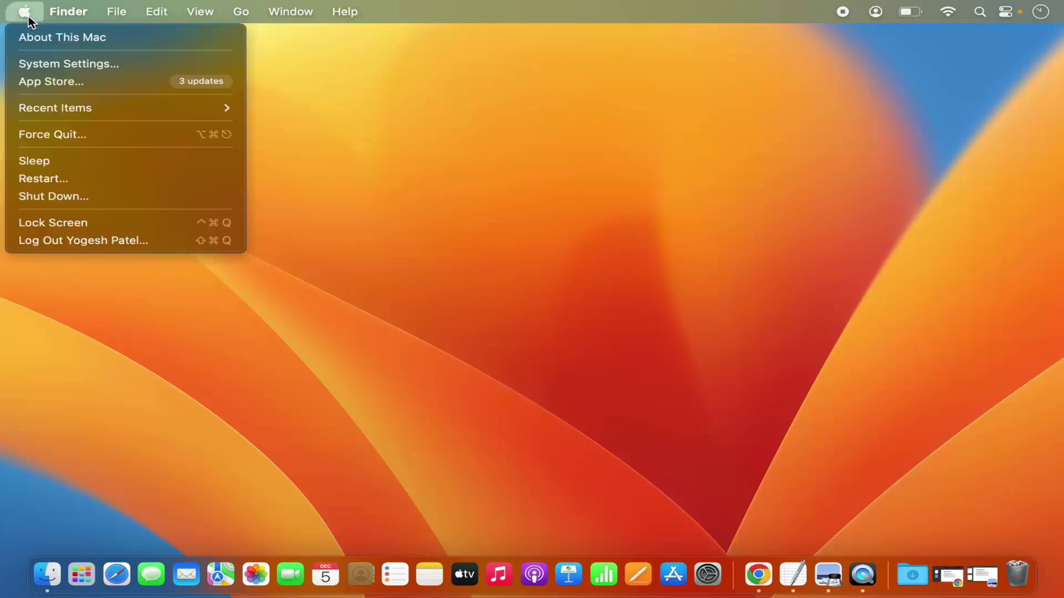
# Launch System Settings and go to the empty Printers & Scanners pane
pyautogui.click(70, 66)
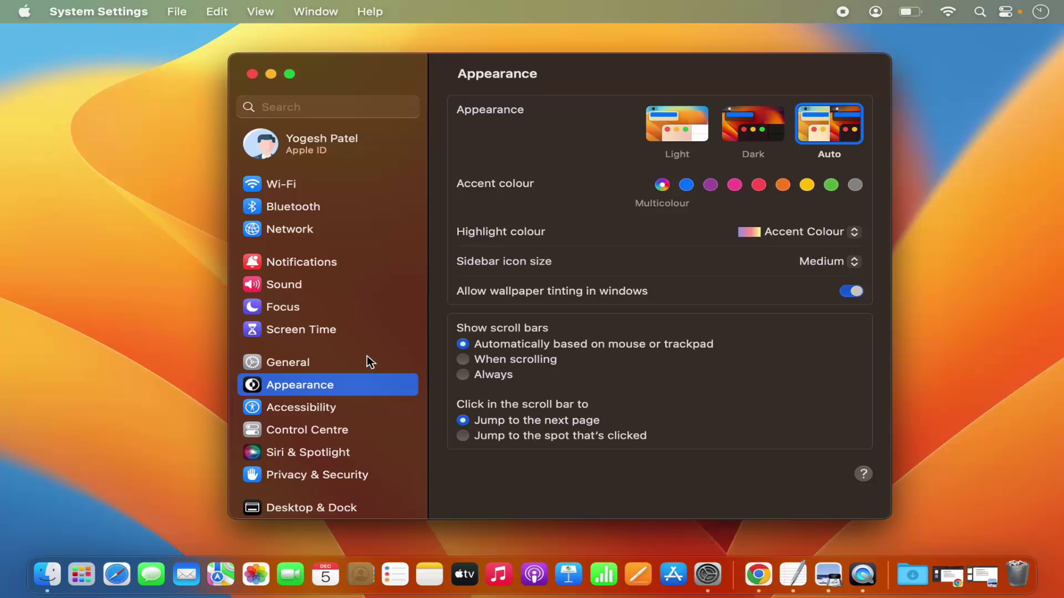
pyautogui.scroll(-5, 368, 361)
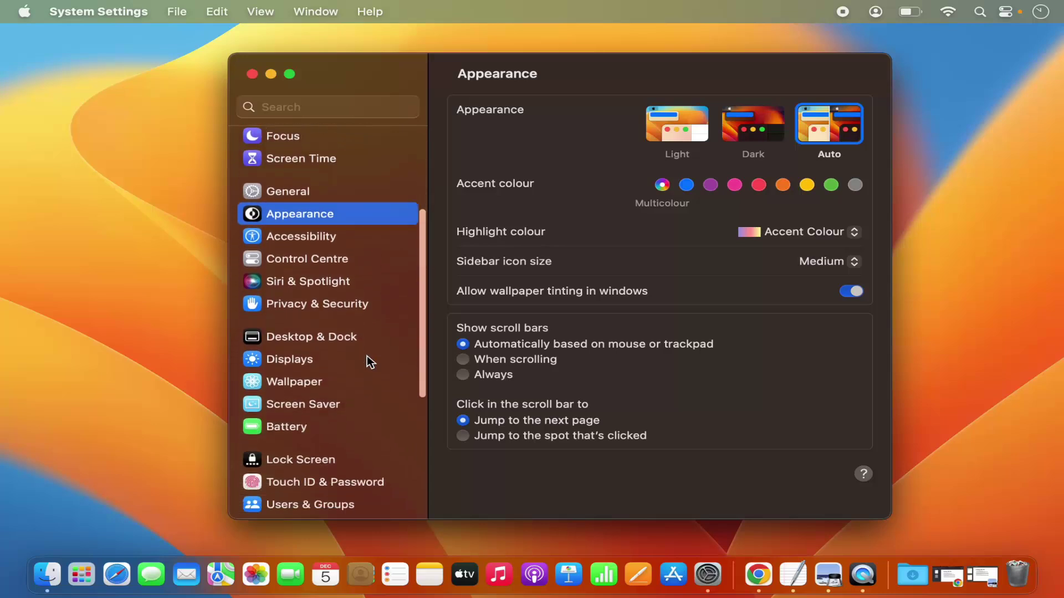
pyautogui.scroll(-5, 368, 357)
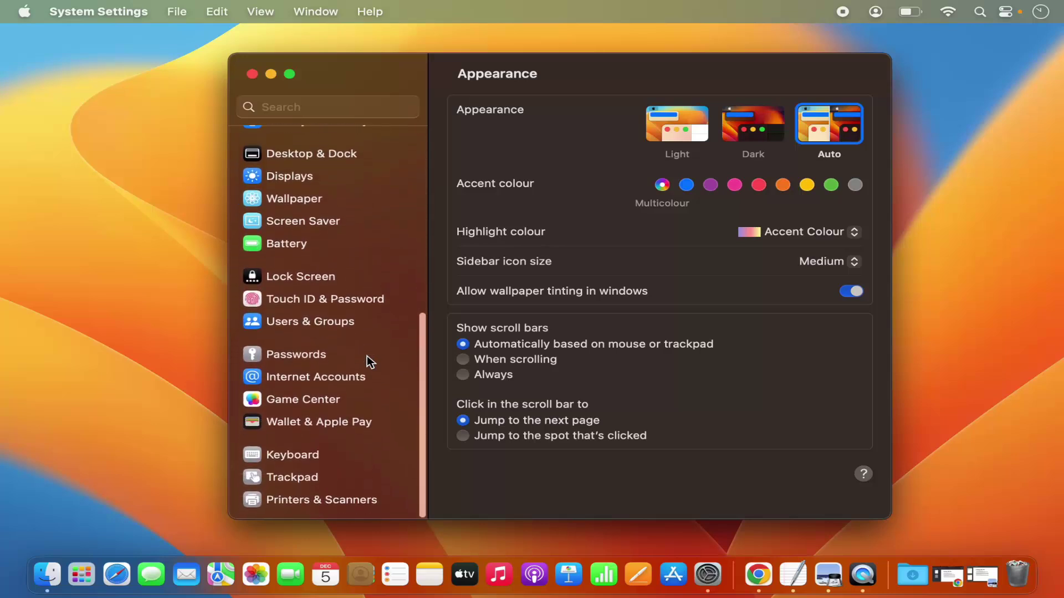
pyautogui.click(307, 503)
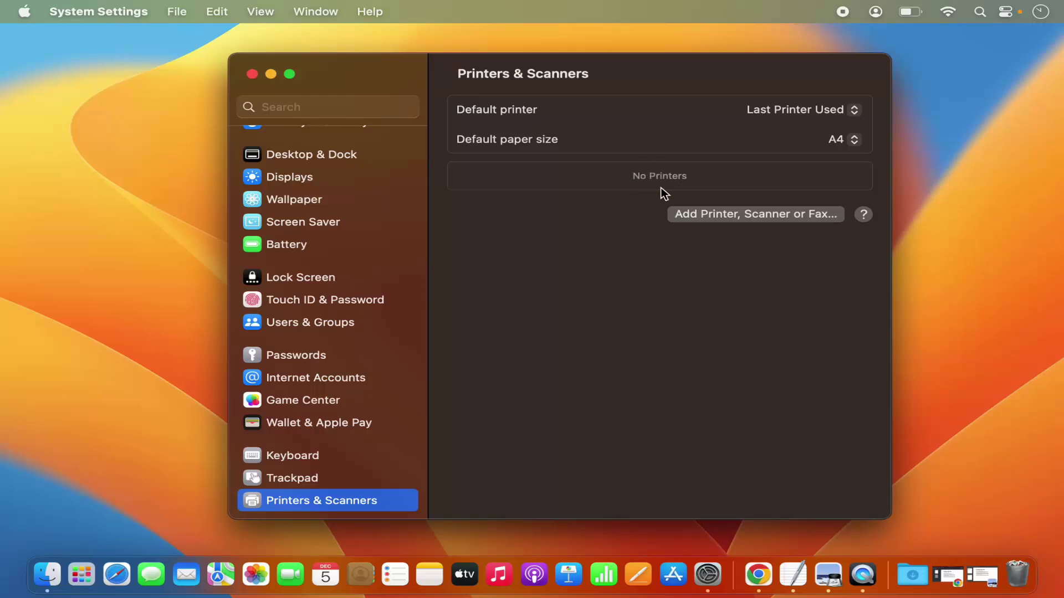
# In the Add Printer dialog, select HP ENVY 4520 series and keep its matching HP ENVY 4520 series driver
pyautogui.click(724, 215)
pyautogui.moveTo(427, 143); pyautogui.dragTo(697, 126)
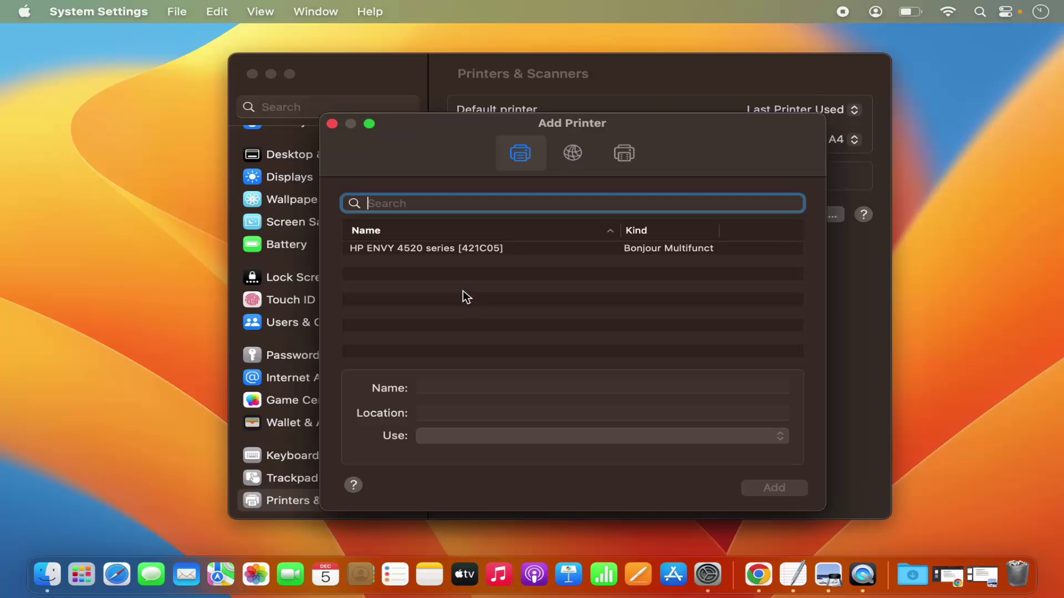
pyautogui.click(453, 252)
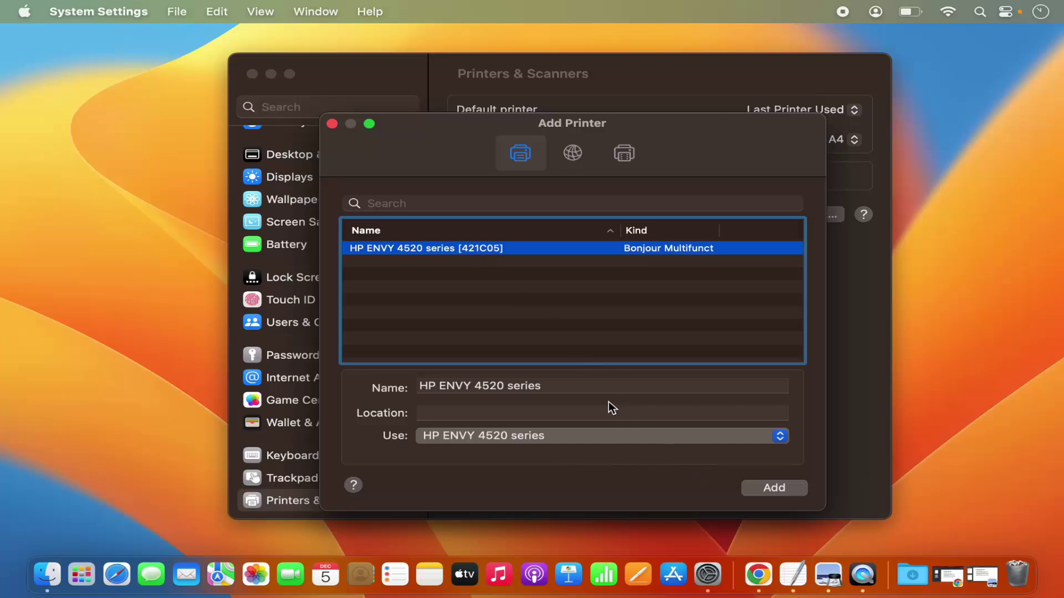
pyautogui.click(582, 436)
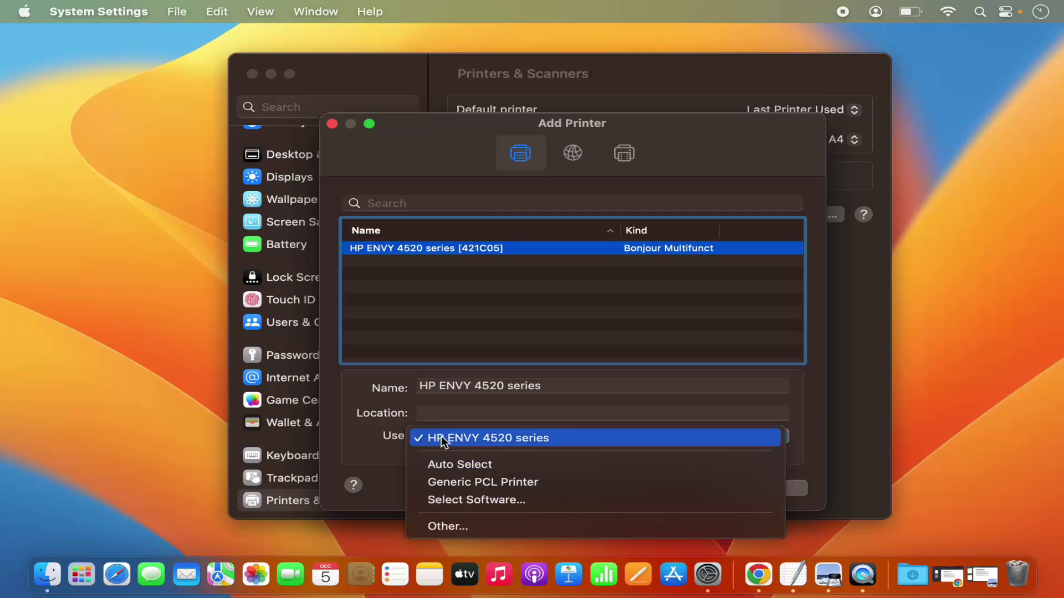
pyautogui.click(392, 418)
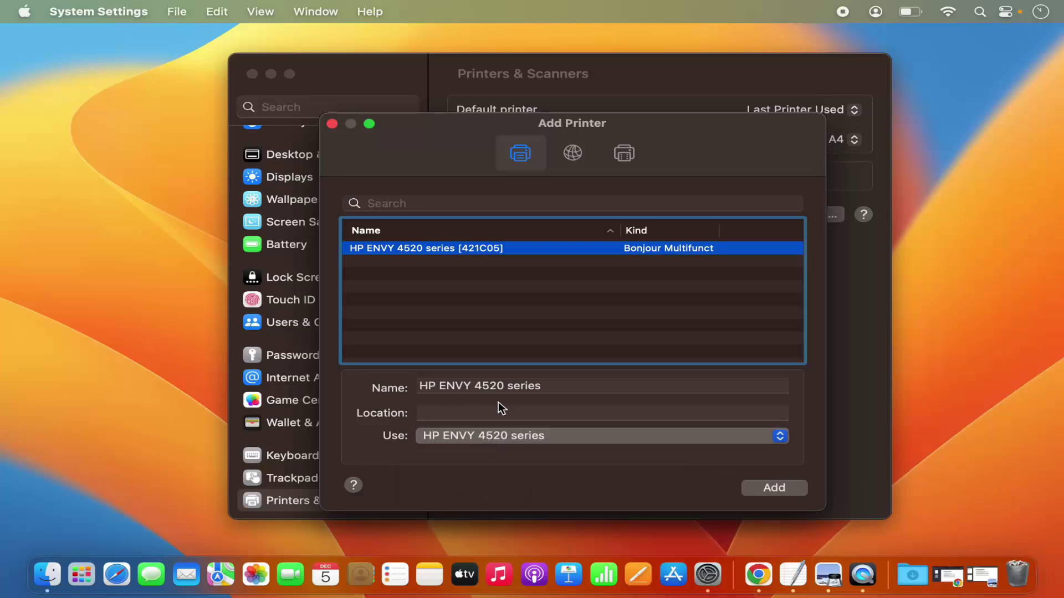
# Add the HP ENVY 4520 series and view its idle details with AirPrint driver 3.0
pyautogui.click(756, 490)
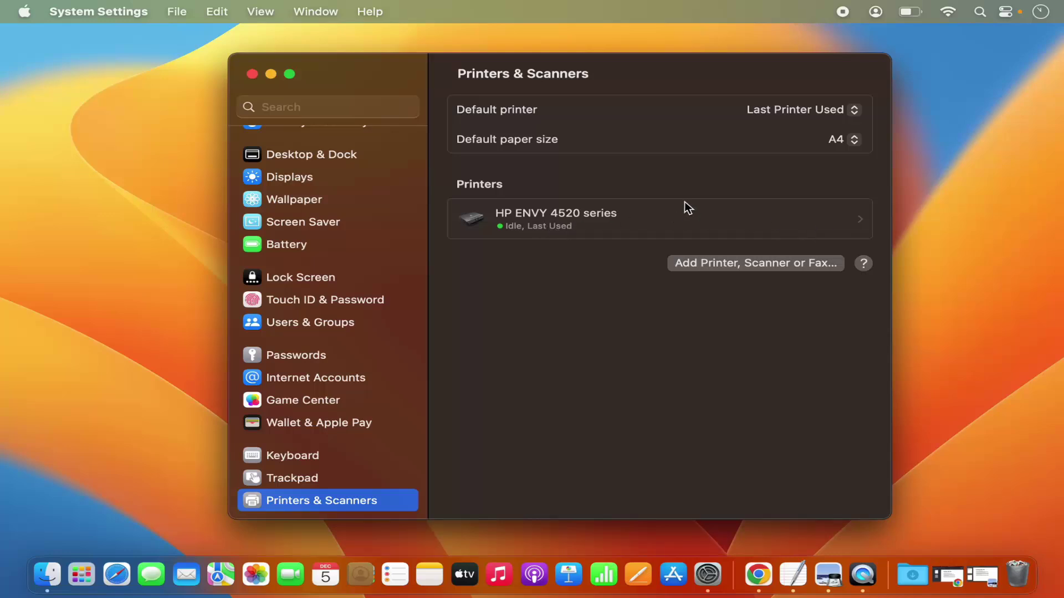
pyautogui.click(860, 220)
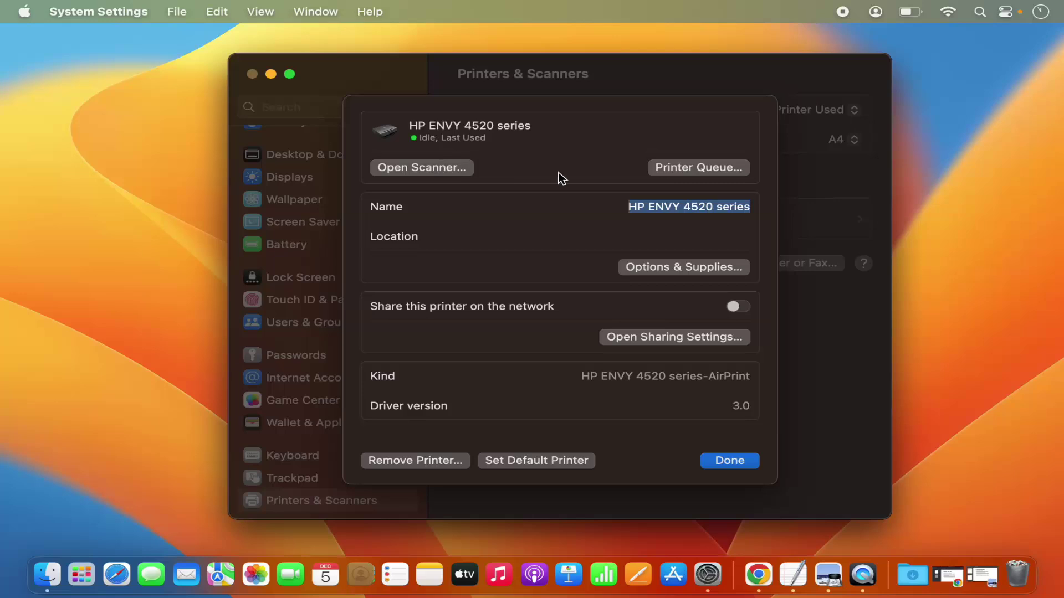
pyautogui.click(691, 168)
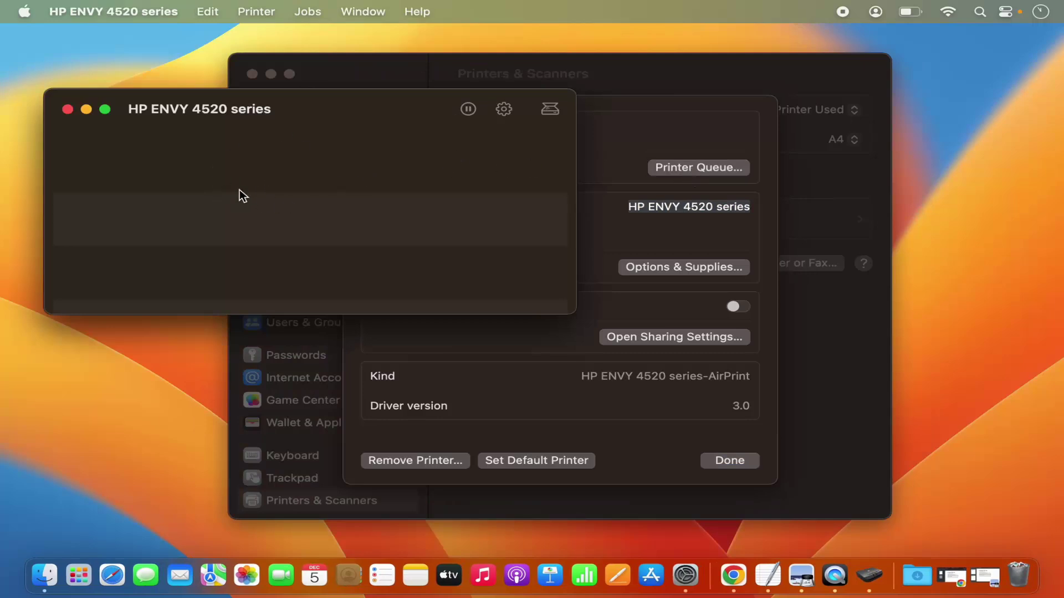
pyautogui.click(67, 109)
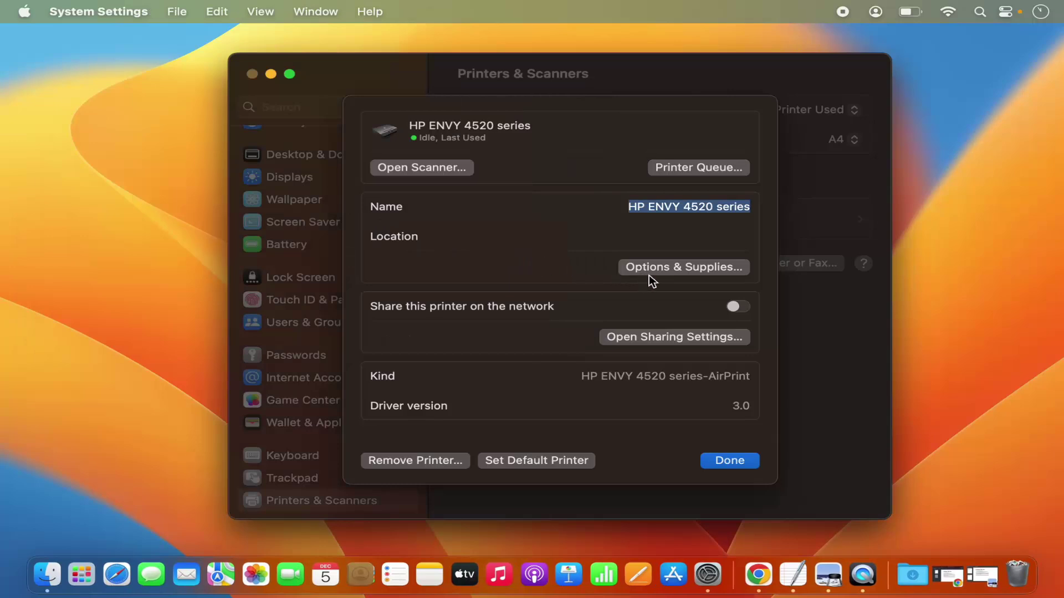
pyautogui.click(675, 269)
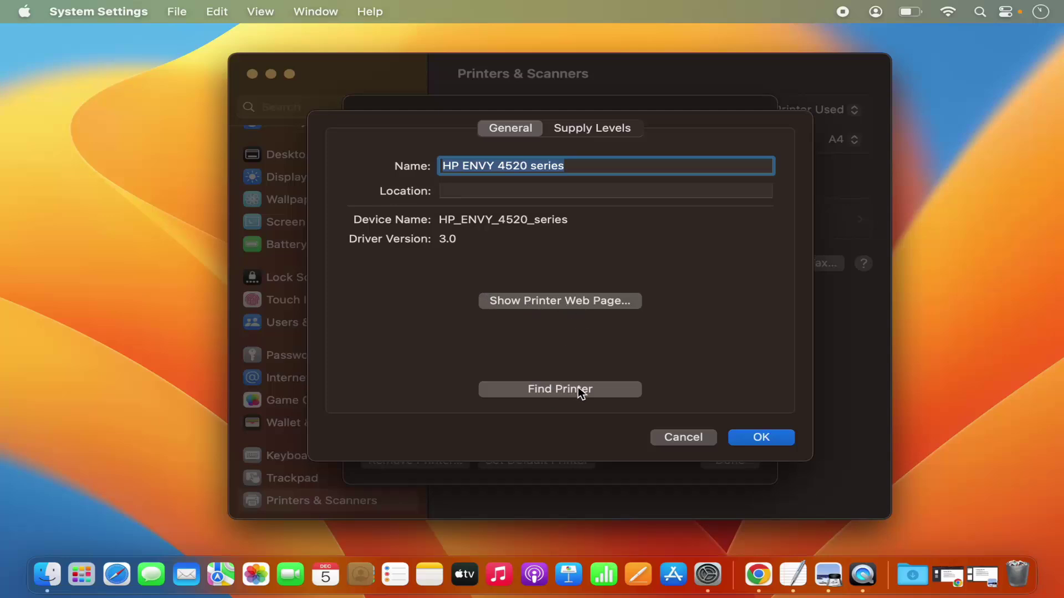
pyautogui.hotkey('ctrl', 'Tab')
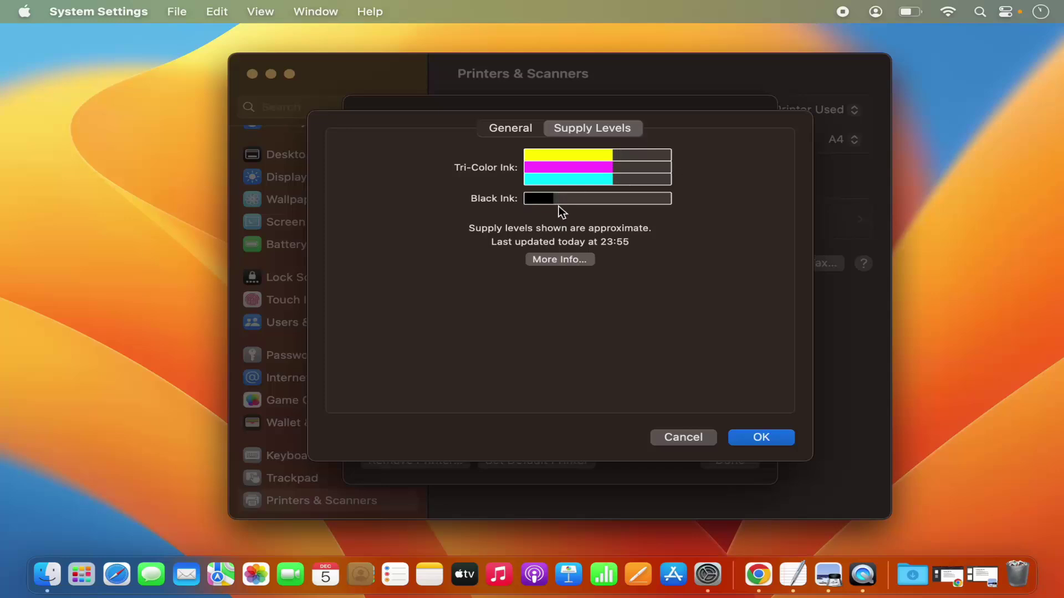
pyautogui.click(740, 436)
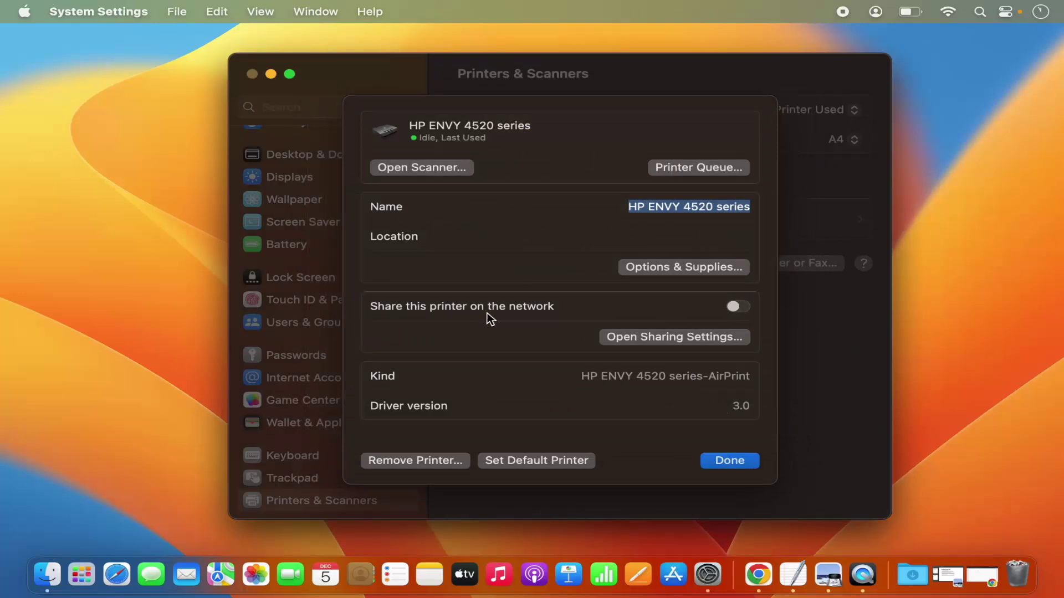
# Add a specific user account to the HP ENVY 4520's Printer Sharing access list, then close the sheet
pyautogui.click(684, 336)
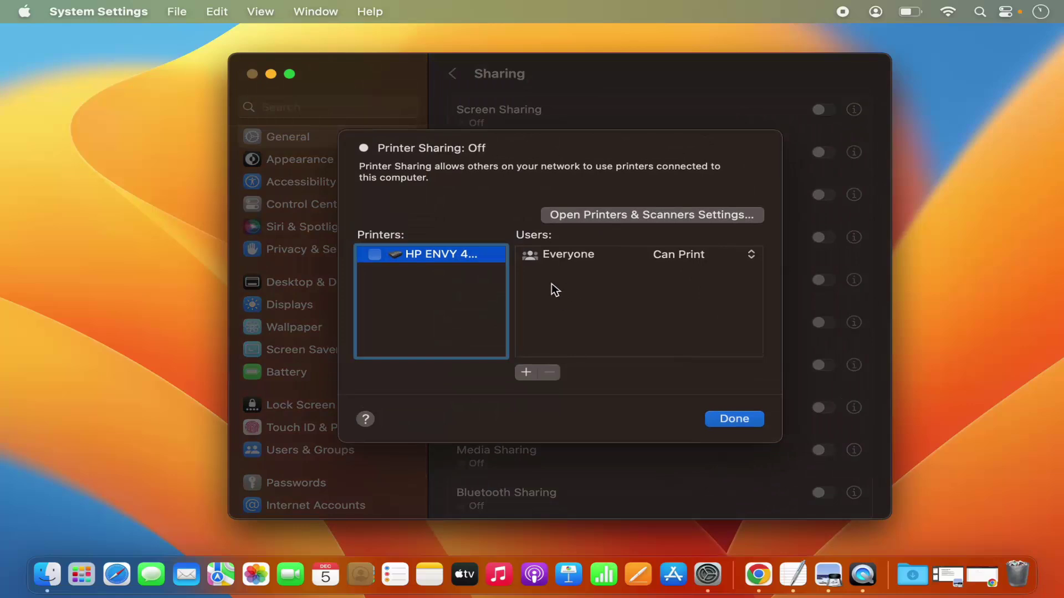
pyautogui.click(568, 263)
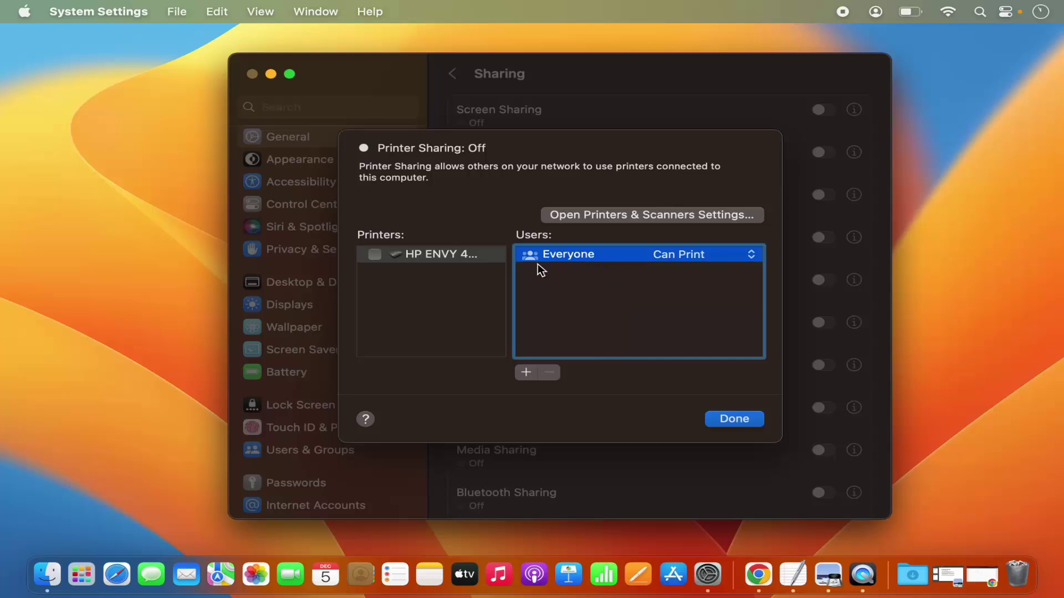
pyautogui.click(526, 373)
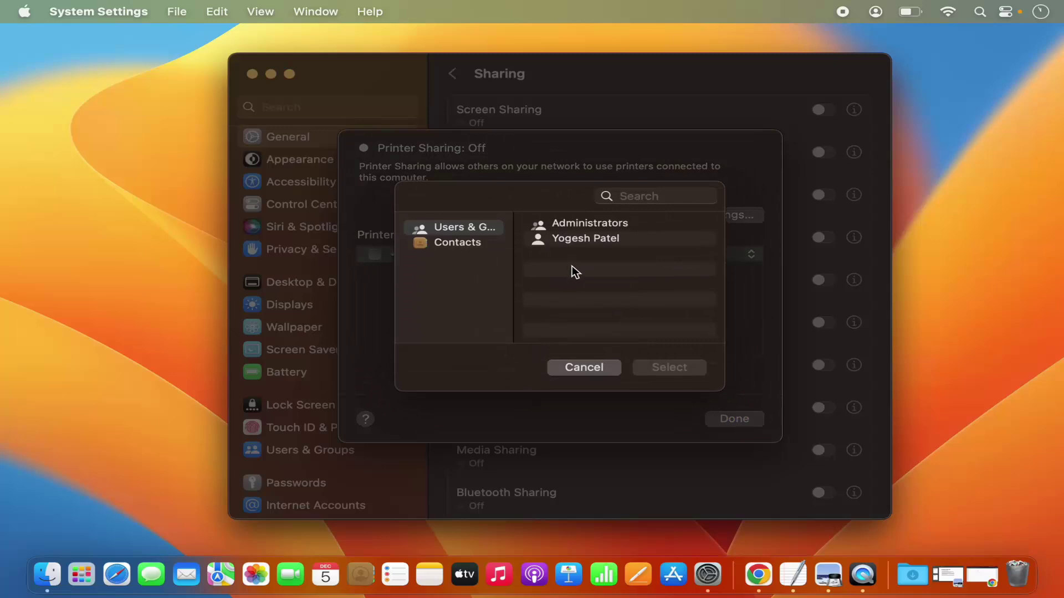
pyautogui.click(576, 239)
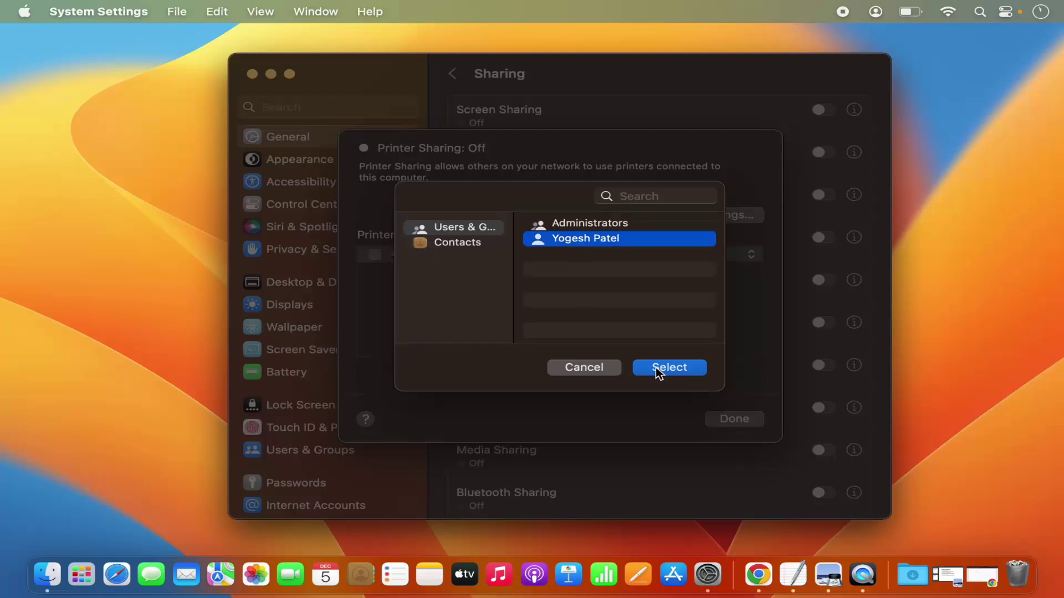
pyautogui.click(655, 368)
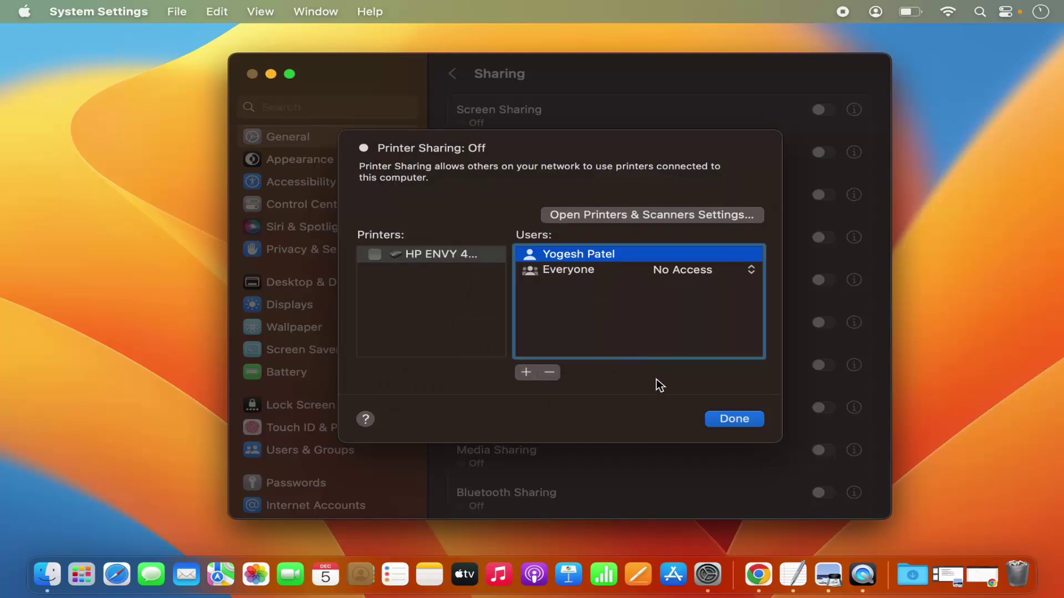
pyautogui.press('Return')
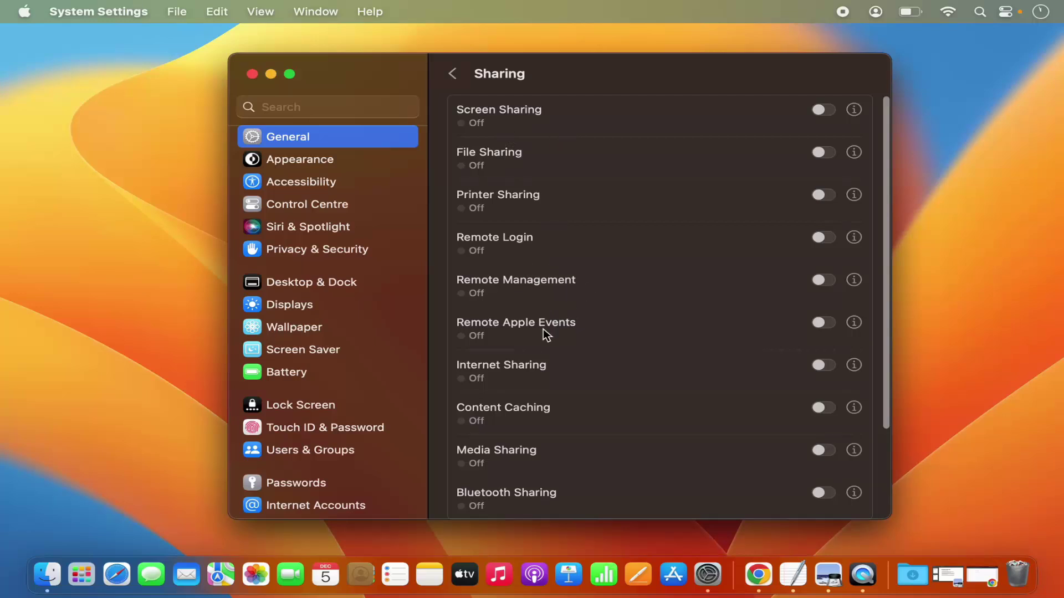
pyautogui.scroll(-5, 544, 330)
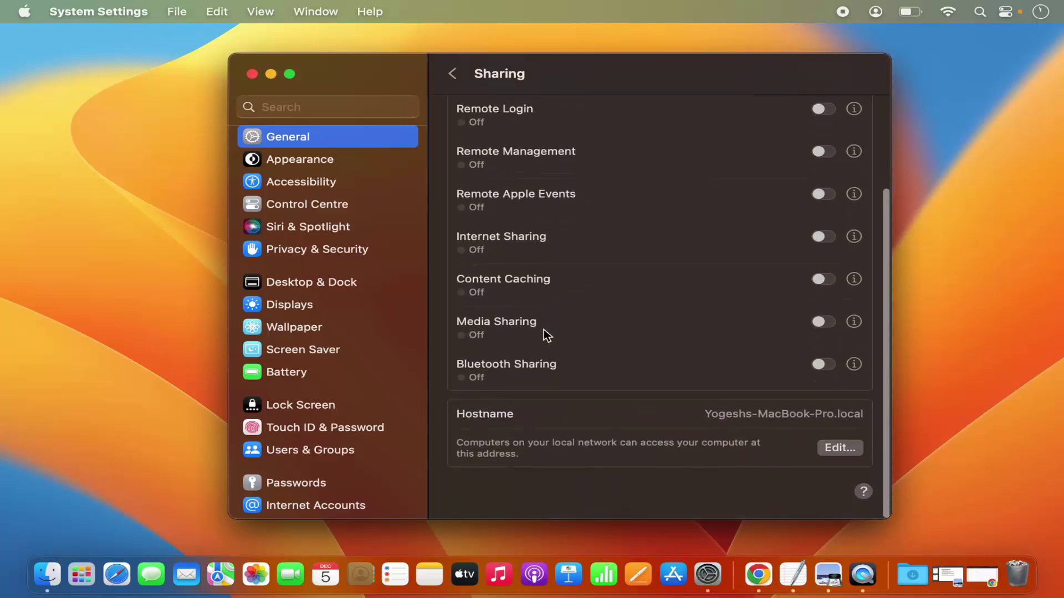
pyautogui.scroll(-5, 361, 431)
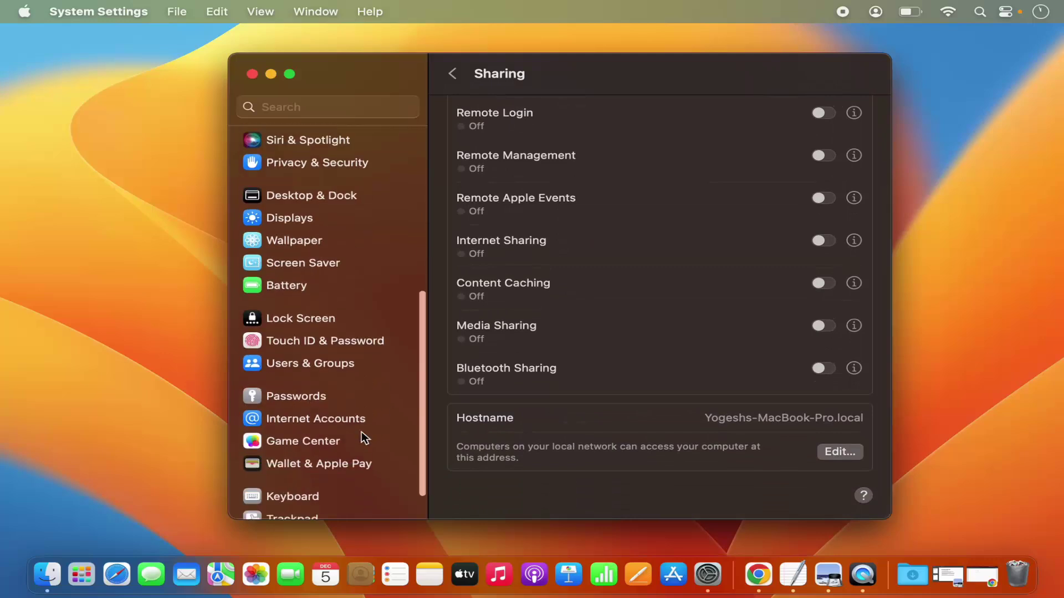
# Mark the HP ENVY 4520 series as the default printer via its details sheet in Printers & Scanners
pyautogui.click(341, 501)
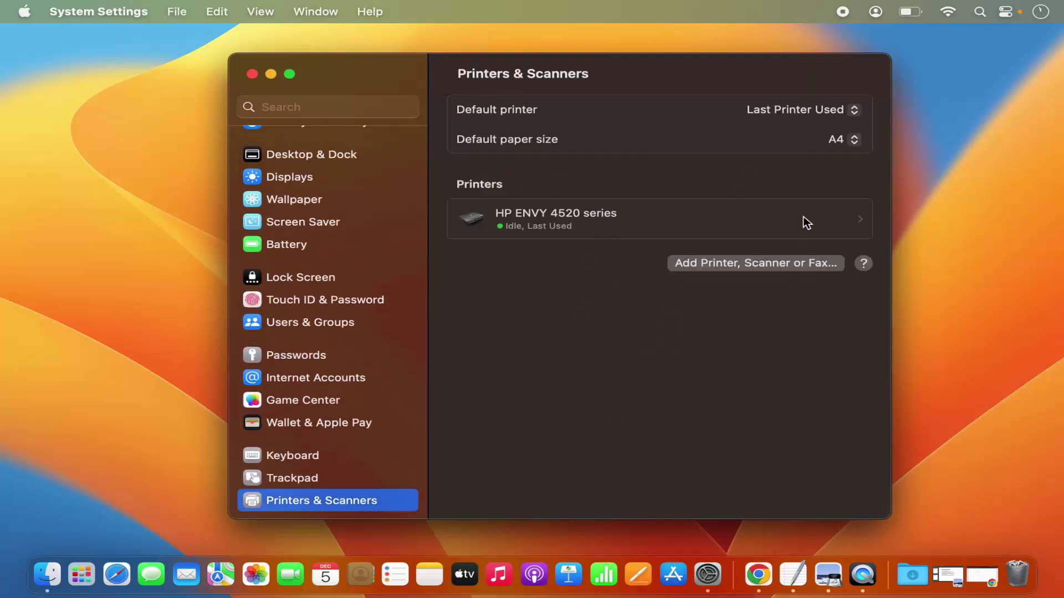
pyautogui.click(861, 219)
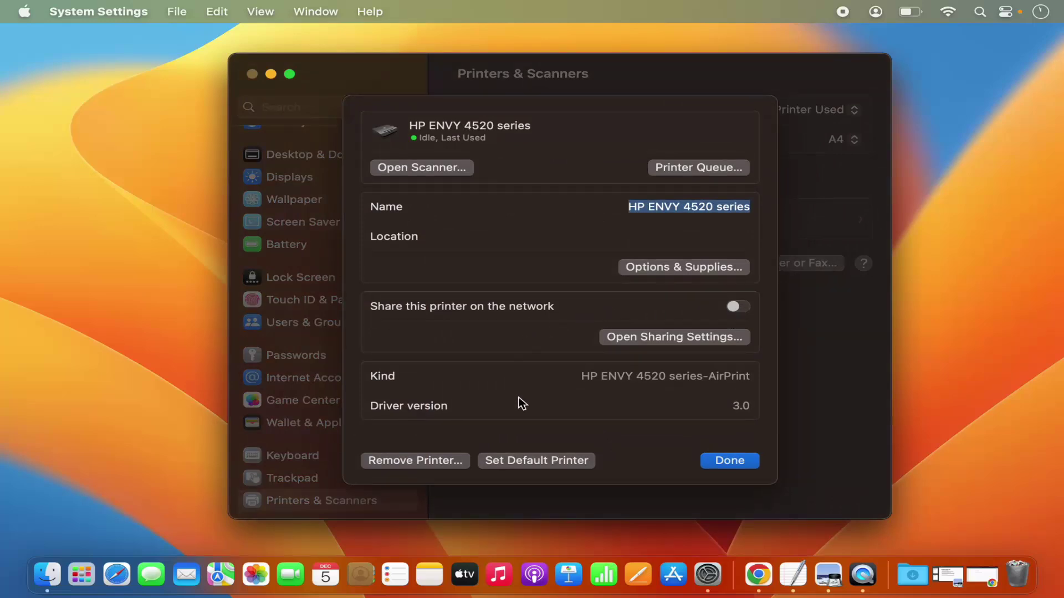
pyautogui.click(530, 461)
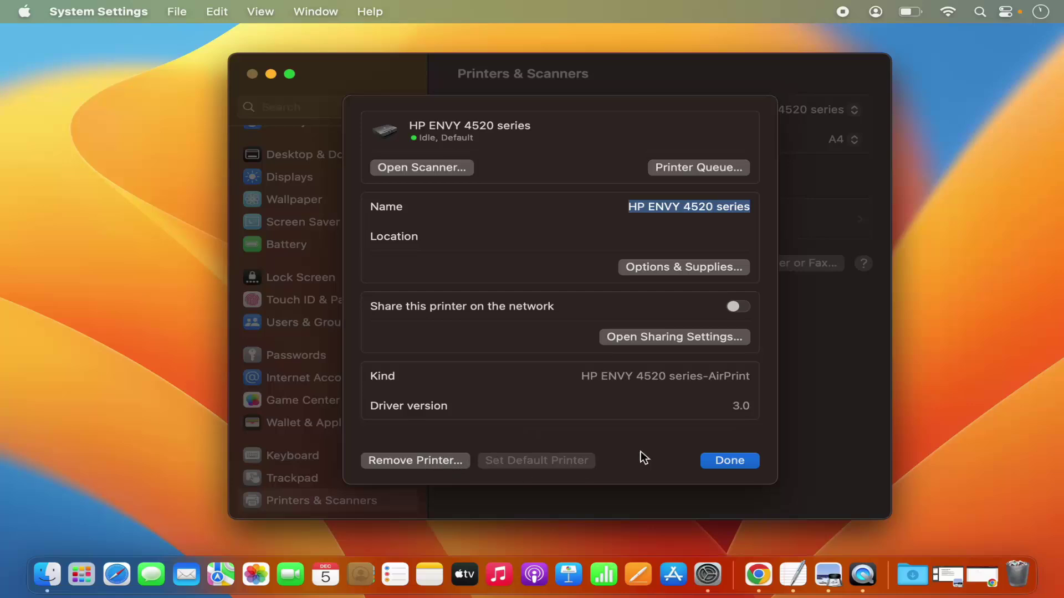
pyautogui.click(726, 464)
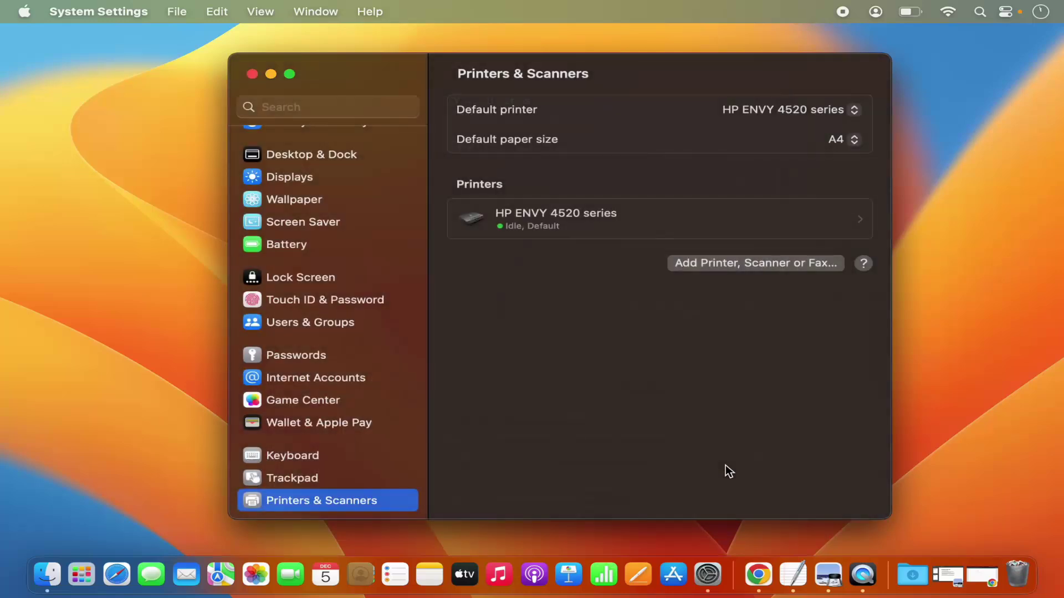
# Open sample.pdf.pdf in Preview and pick HP ENVY 4520 series as the printer in its print dialog
pyautogui.click(964, 557)
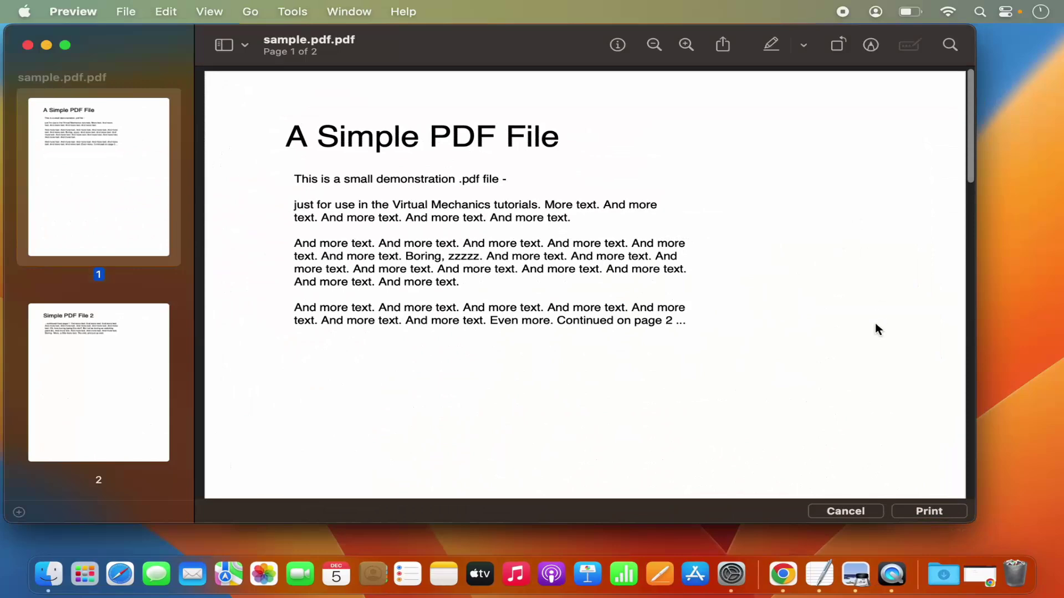
pyautogui.click(910, 510)
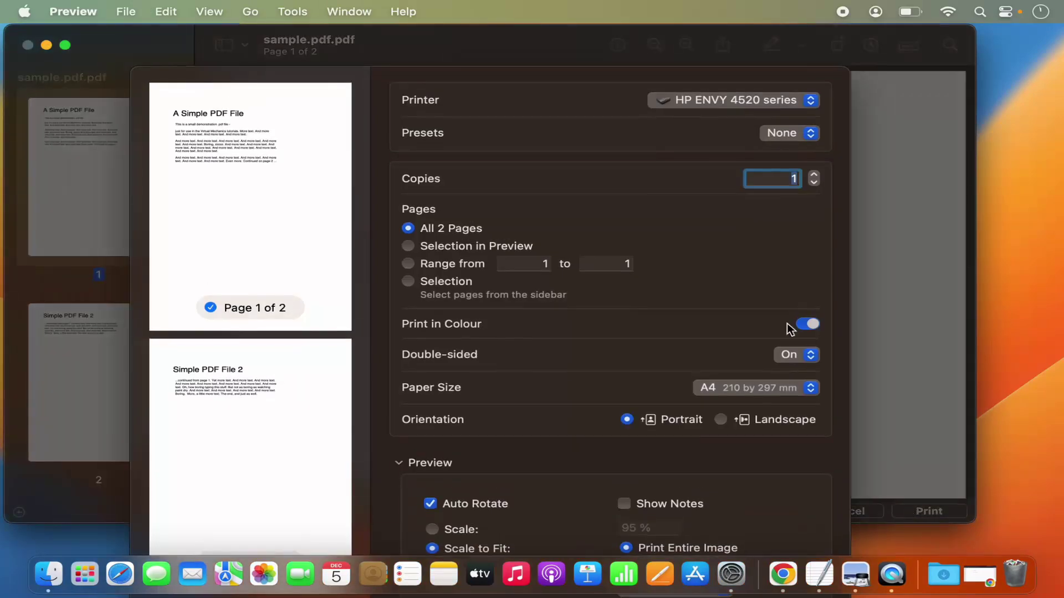
pyautogui.click(706, 104)
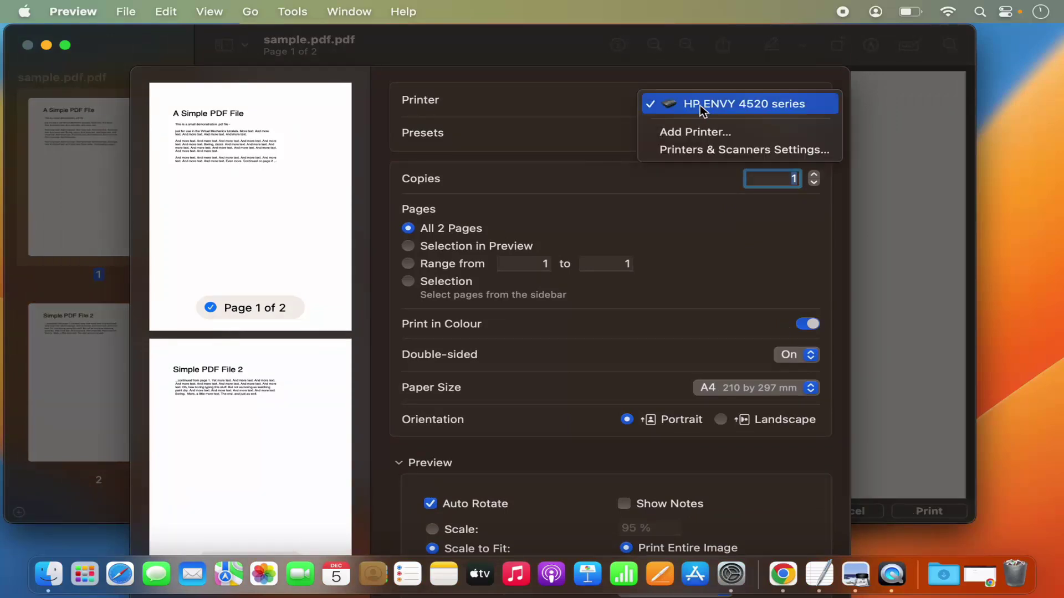
pyautogui.click(670, 184)
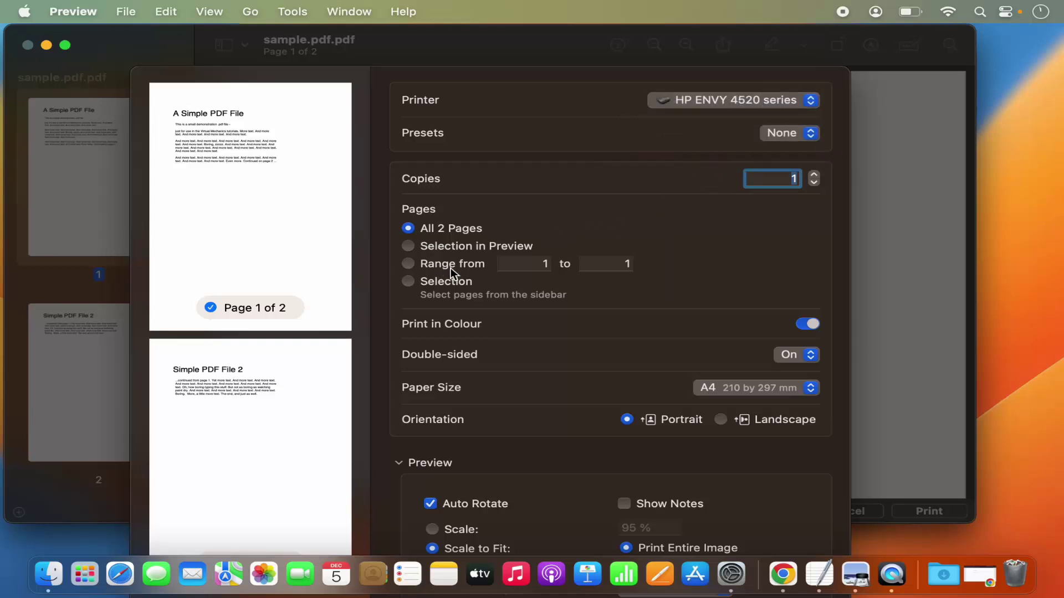
pyautogui.scroll(-4, 451, 268)
pyautogui.scroll(-3, 450, 267)
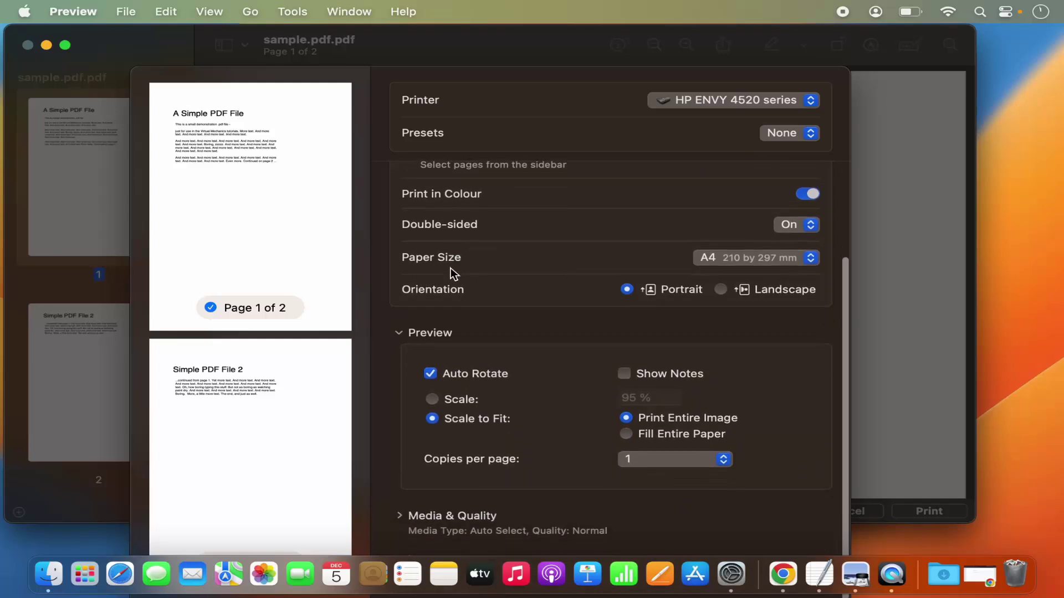